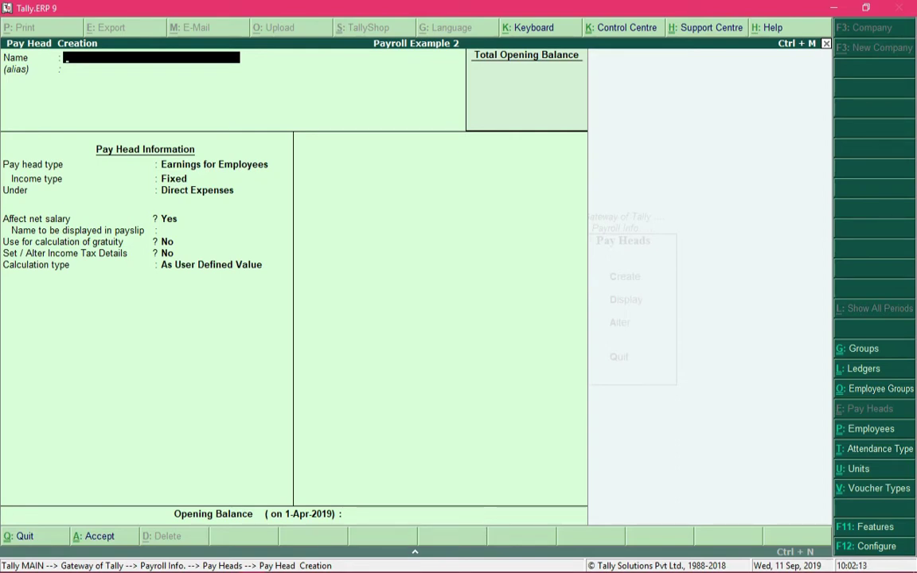
Discard the empty Pay Head Creation form unsaved and leave the Pay Heads menu.
key("Escape")
key("y")
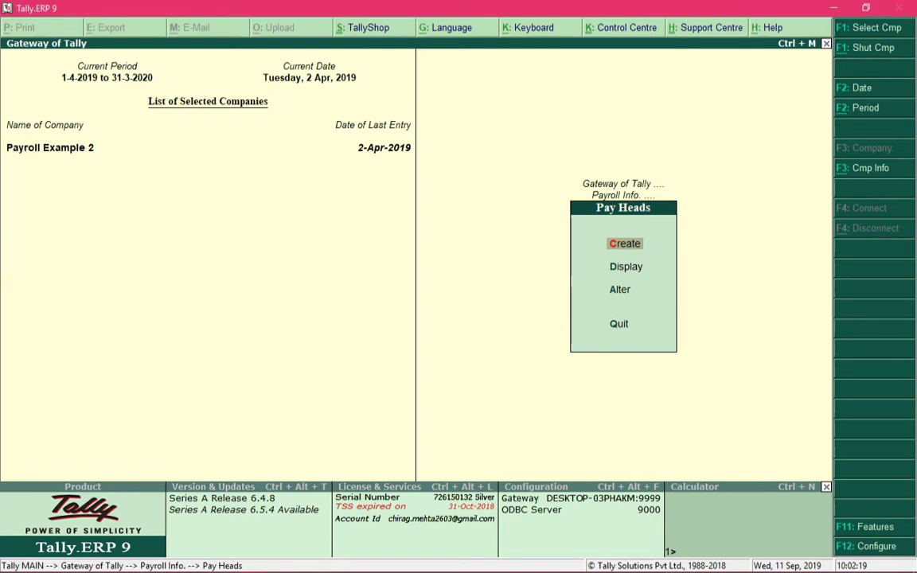
key("Escape")
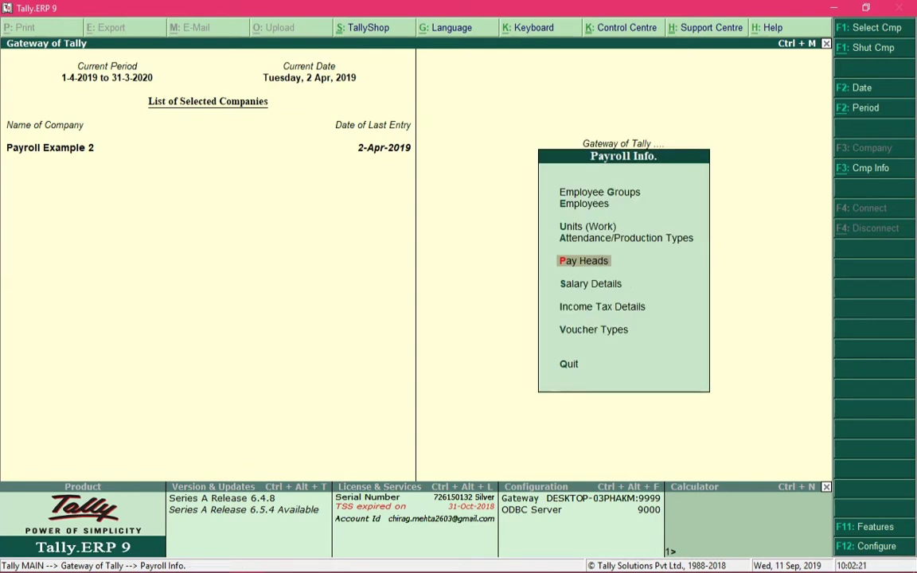
Open Employee Groups in Payroll Info and start a single group creation.
key("Up")
key("Up")
key("Up")
key("Up")
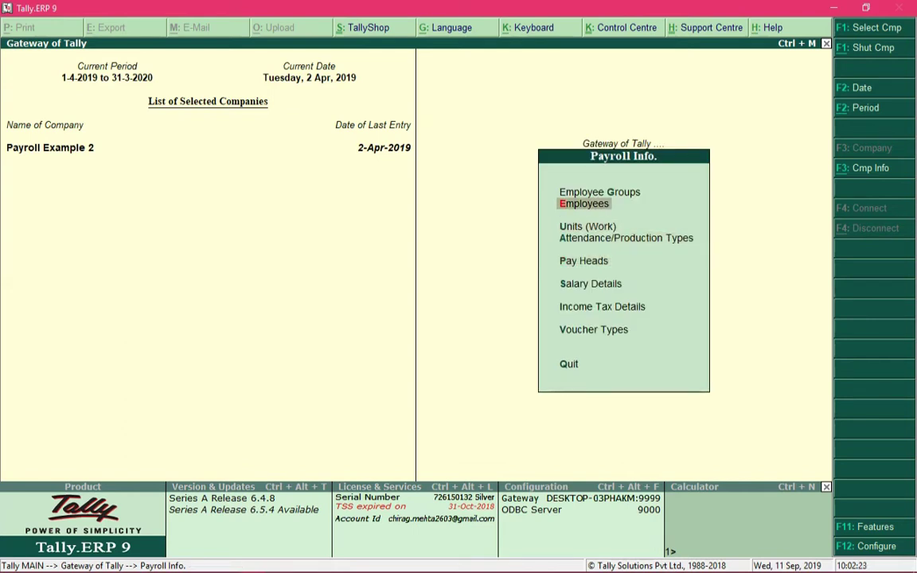
key("Return")
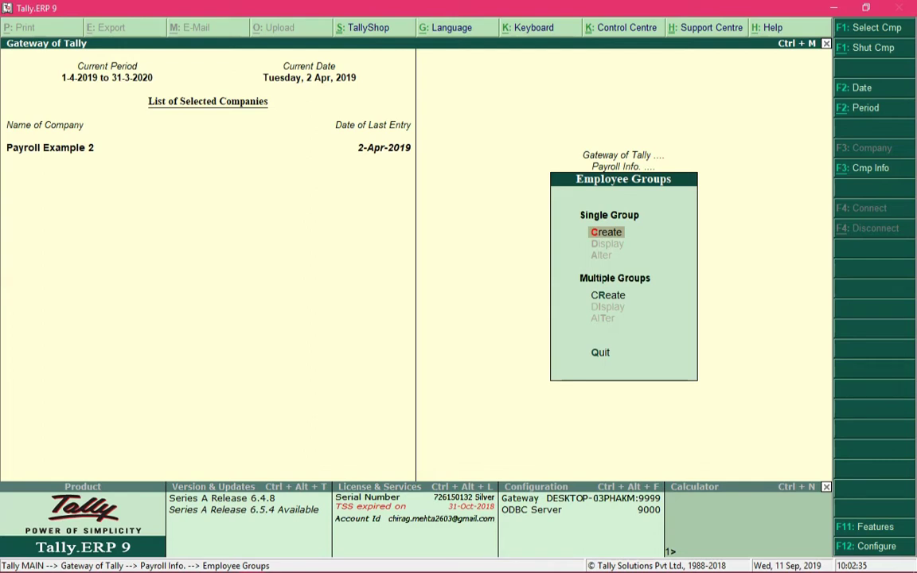
key("Return")
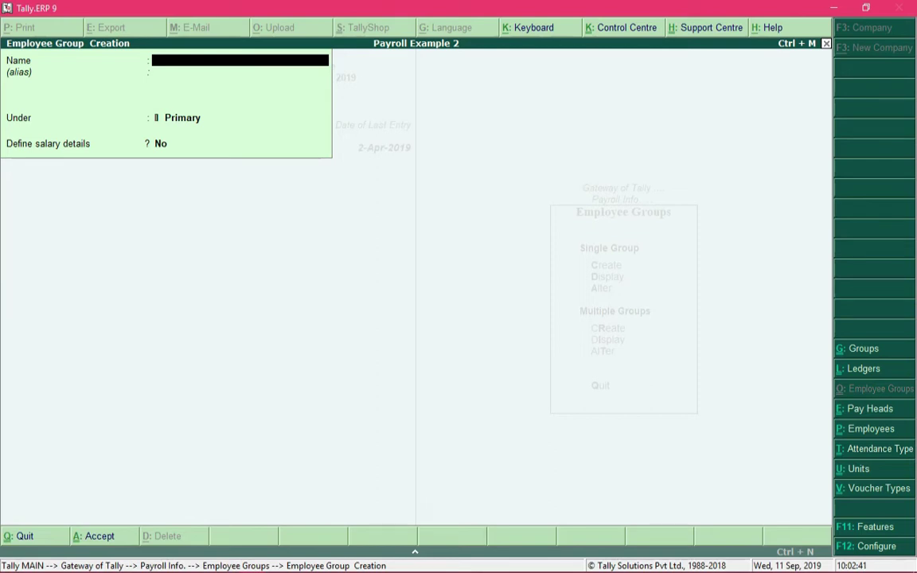
Name the employee group 'Sales', keep it under Primary, and clear the salary details answer.
type("Sales")
key("Return")
key("Return")
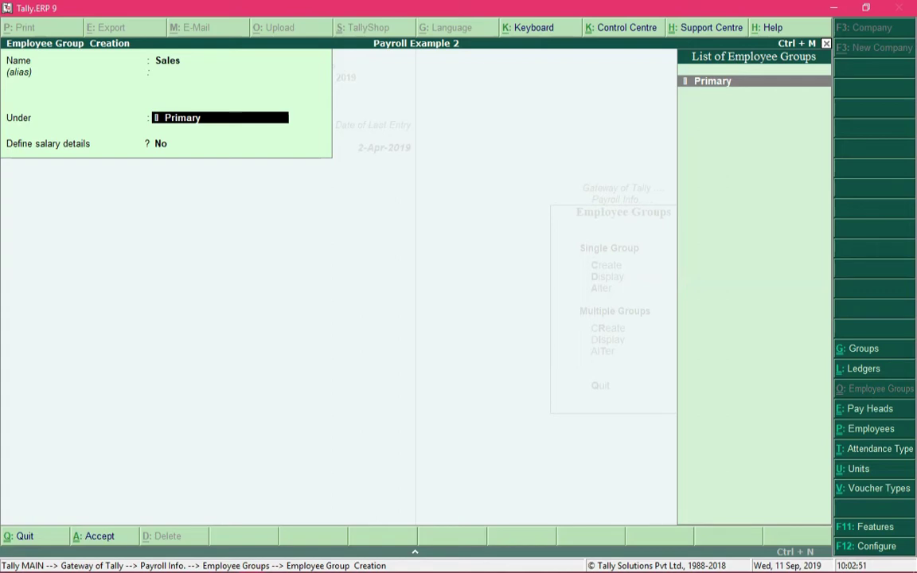
key("Return")
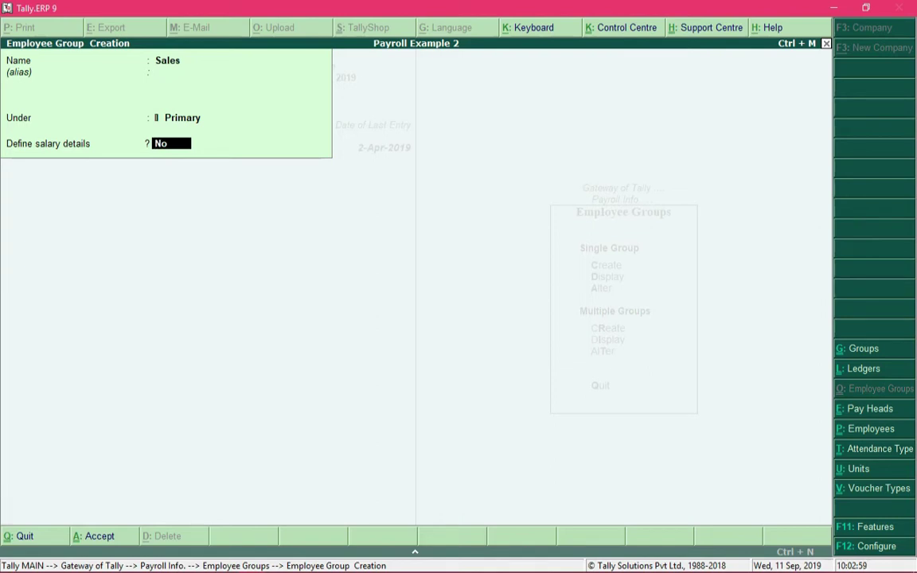
key("BackSpace")
Enable salary details for Sales and add Basic pay at 18,000 per month.
type("y")
key("Return")
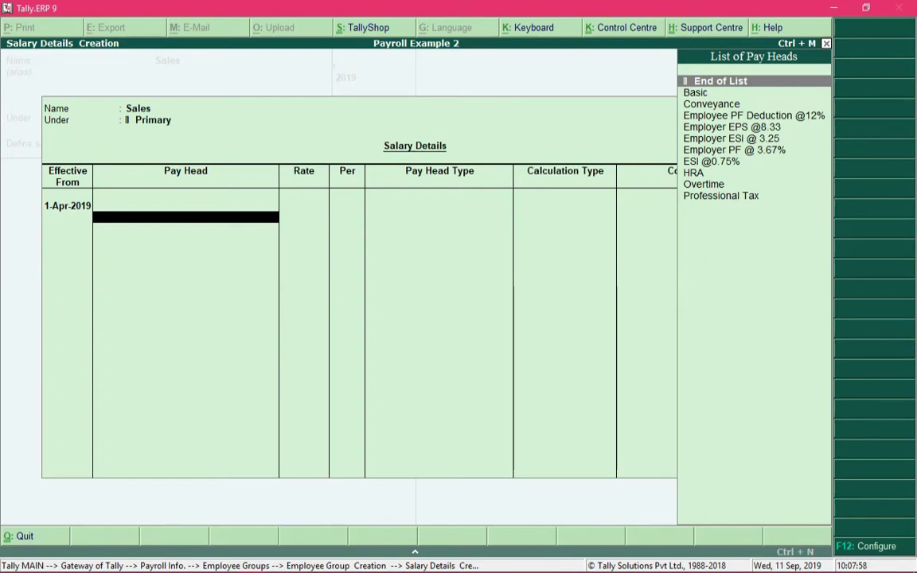
key("Down")
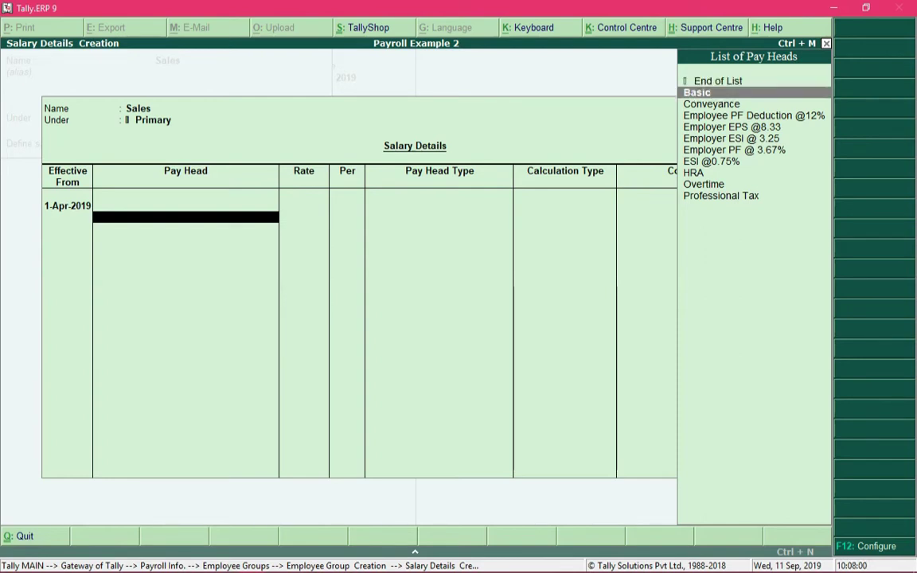
key("Return")
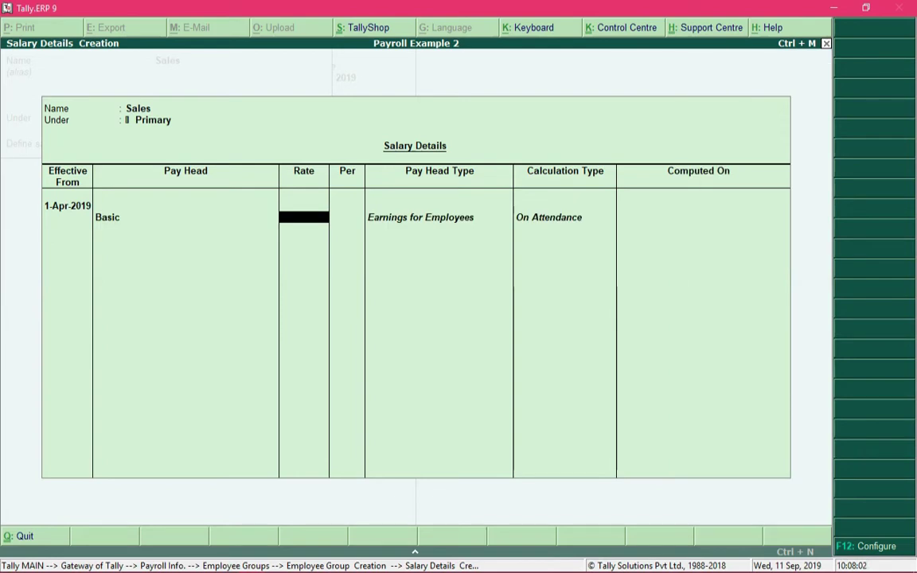
type("18000")
key("Return")
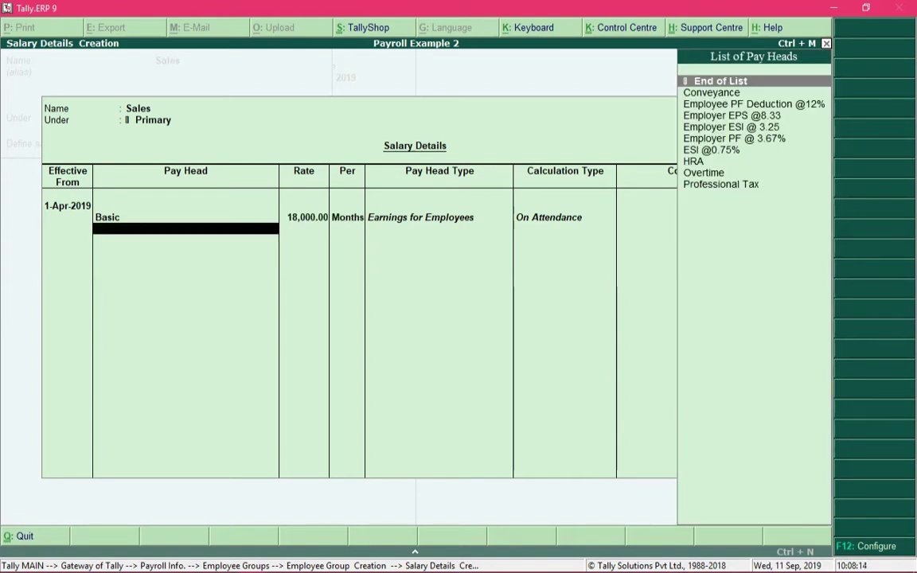
Add HRA, Conveyance at 800 per month, and Overtime at rate 50 to the Sales pay heads.
key("Down")
key("Down")
key("Down")
key("Down")
key("Down")
key("Down")
key("Down")
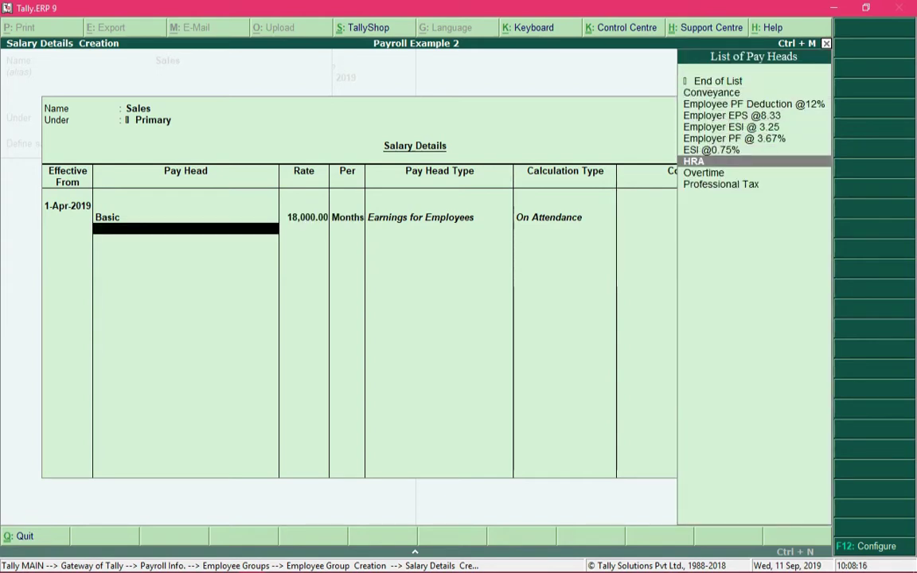
key("Return")
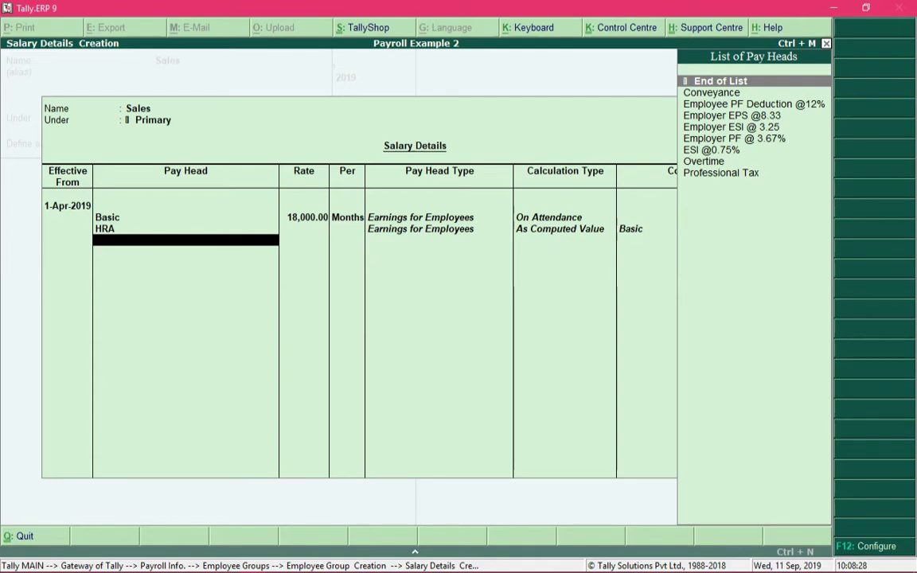
key("Down")
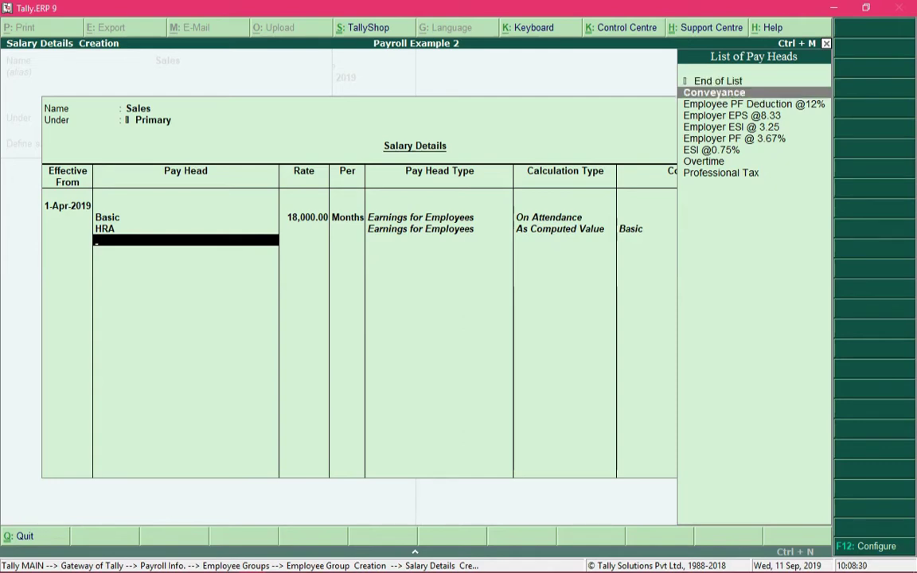
key("Return")
type("800")
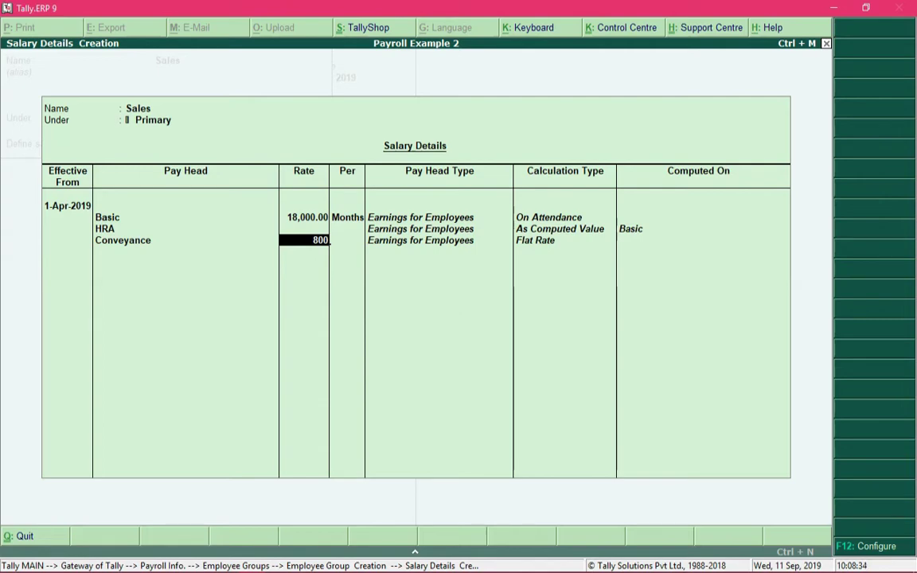
key("Return")
key("Return")
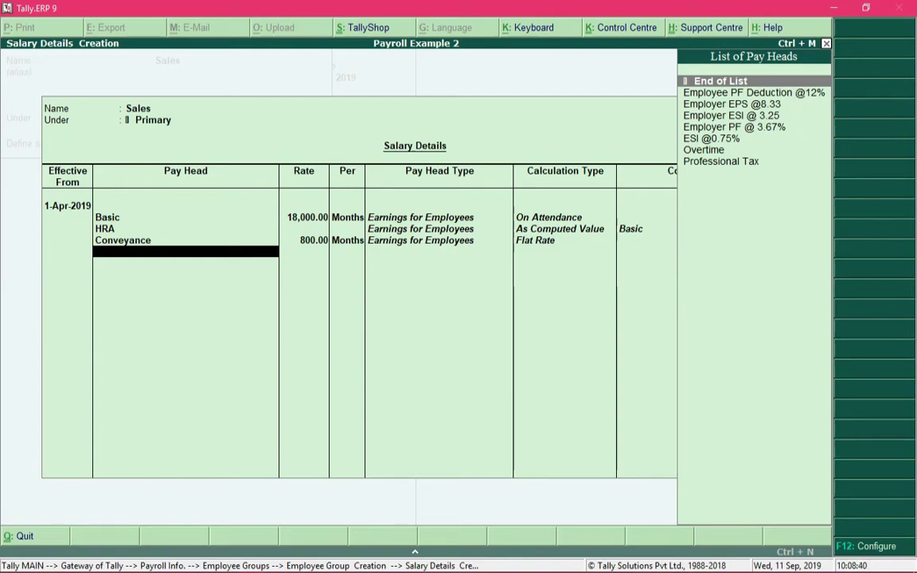
type("Over")
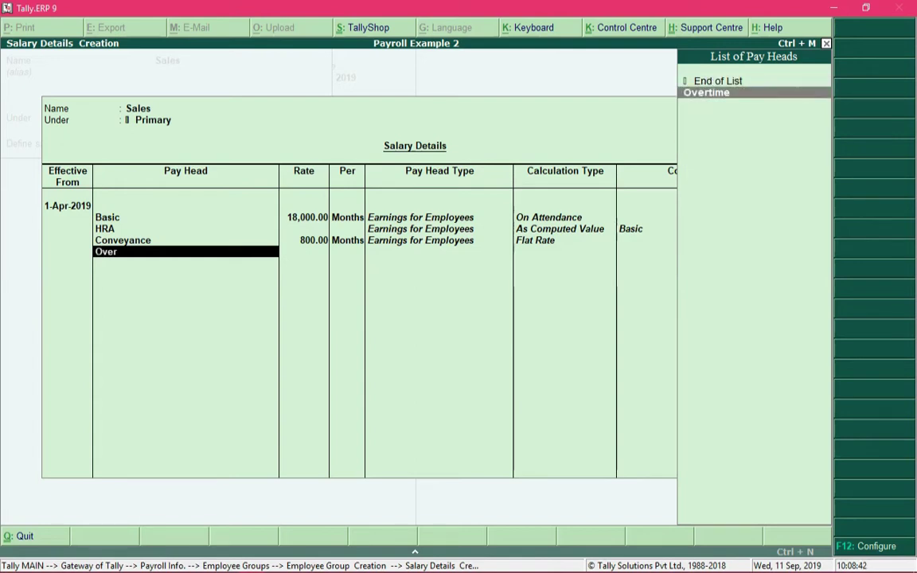
key("Return")
type("50")
key("Return")
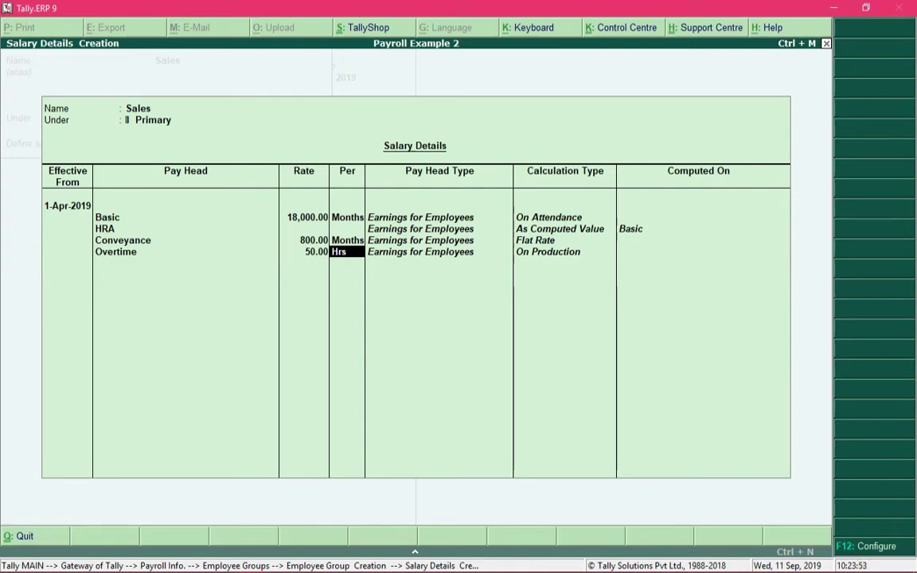
key("Return")
type("Pr")
key("Return")
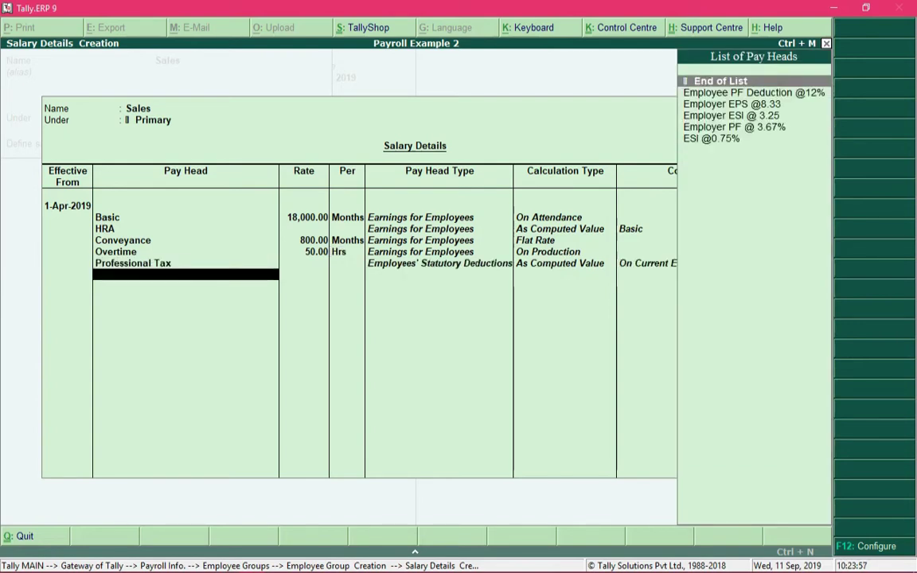
key("Down")
key("Return")
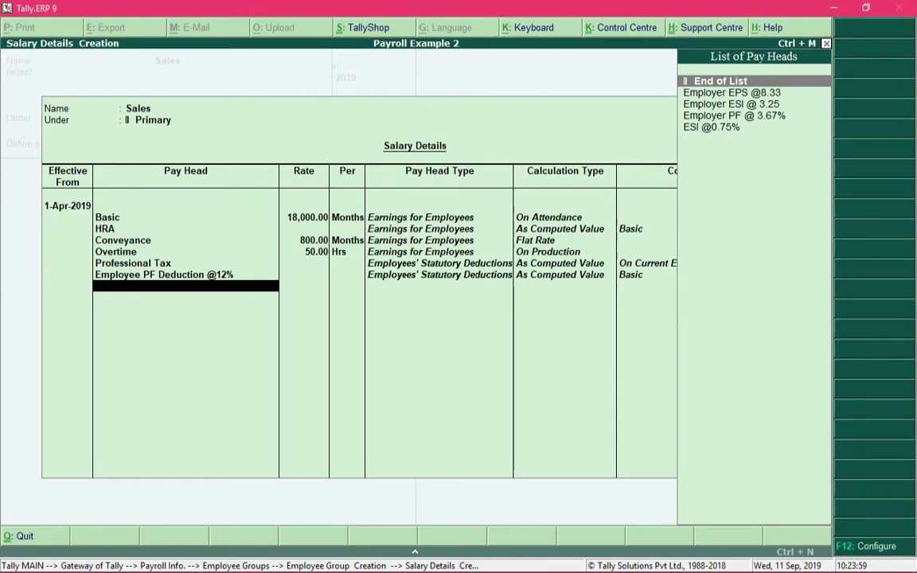
key("Down")
key("Down")
key("Down")
key("Down")
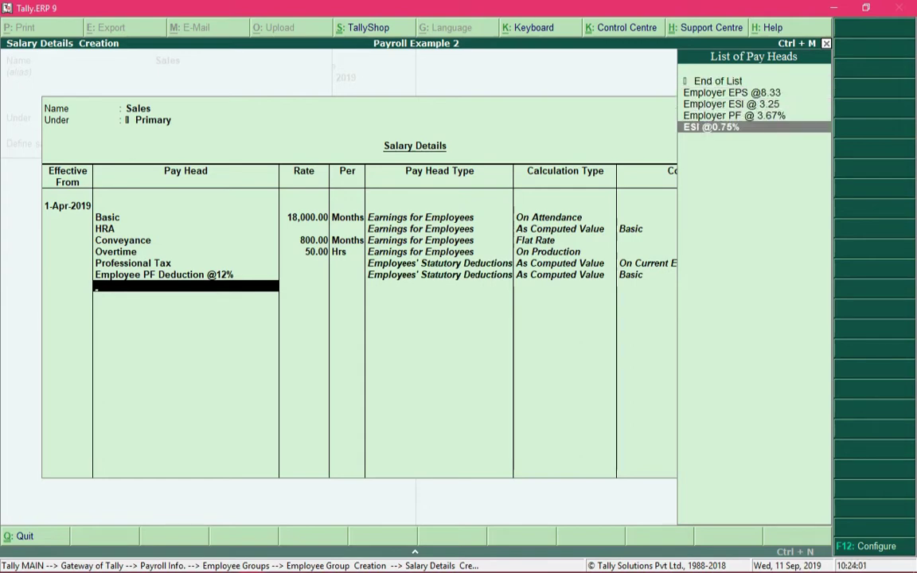
key("Return")
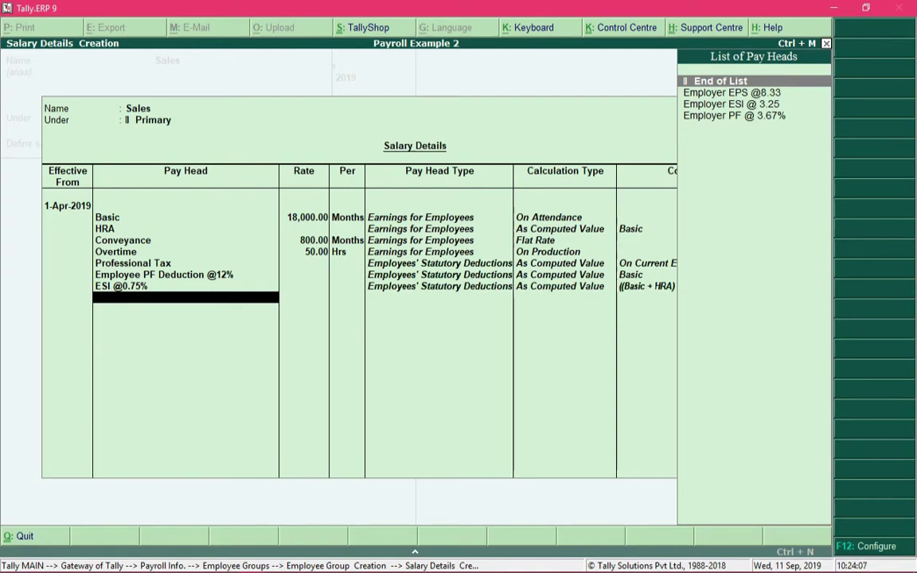
Add Employer EPS @8.33, Employer PF @ 3.67% and Employer ESI @ 3.25, then accept the group.
key("Down")
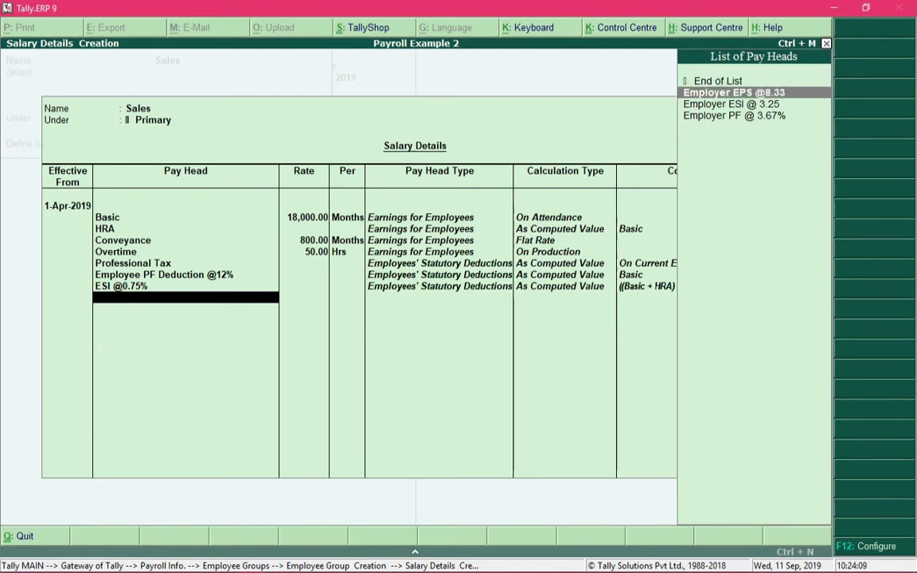
key("Return")
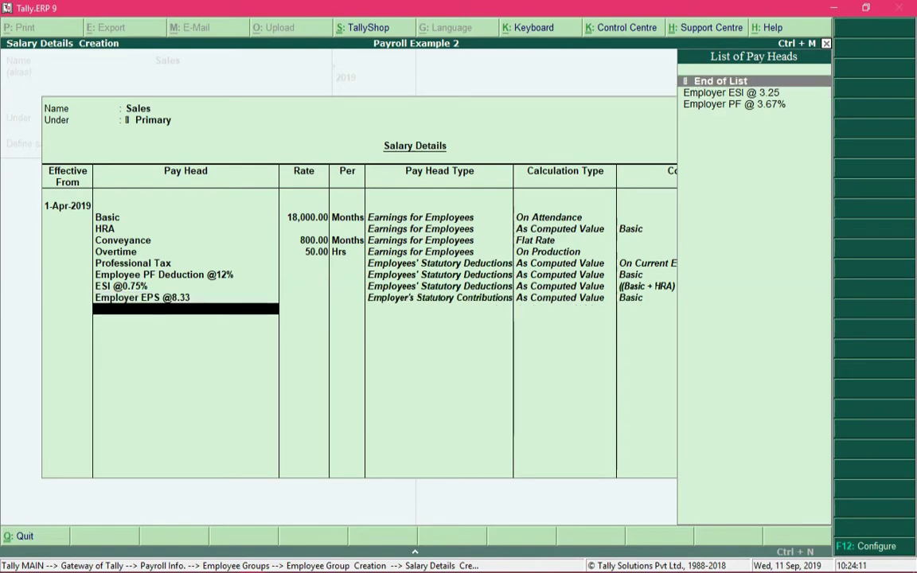
key("Down")
key("Down")
key("Return")
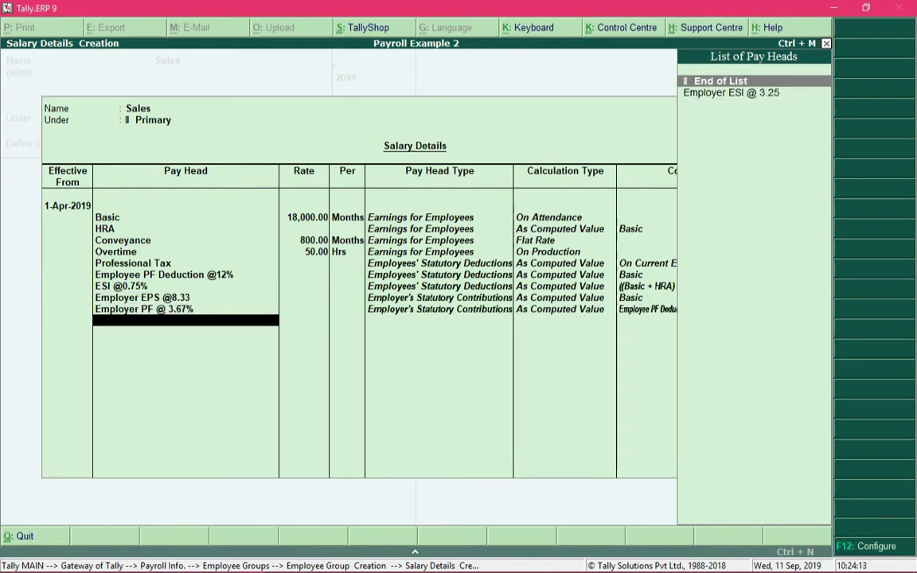
key("Down")
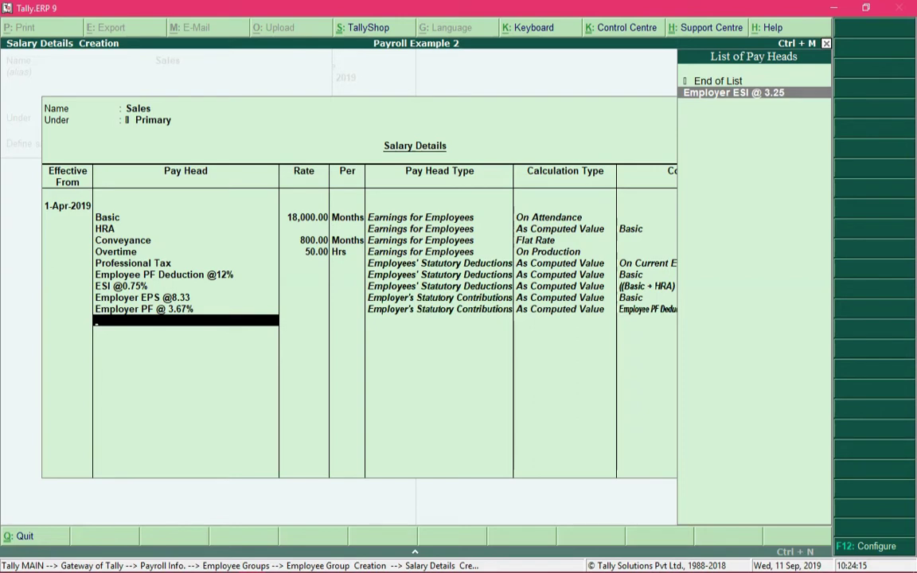
key("Return")
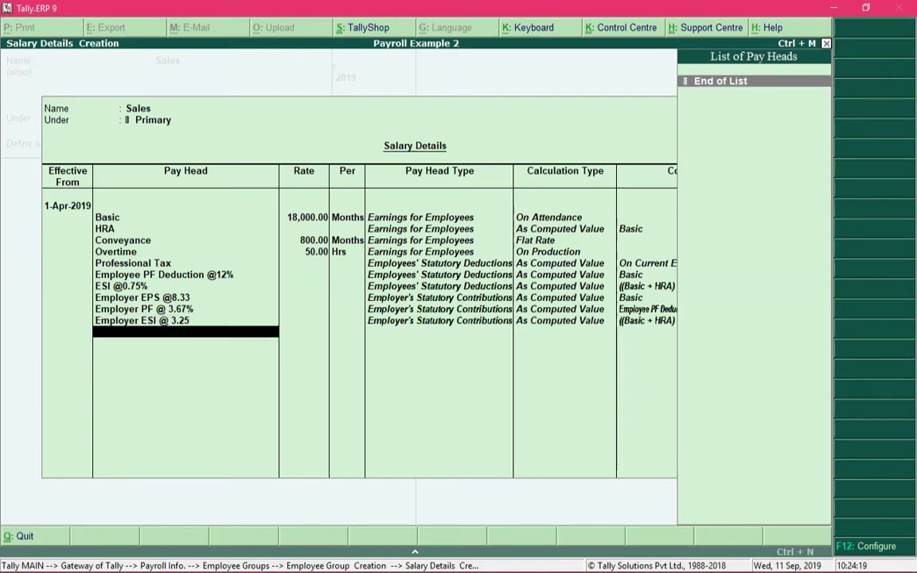
key("Return")
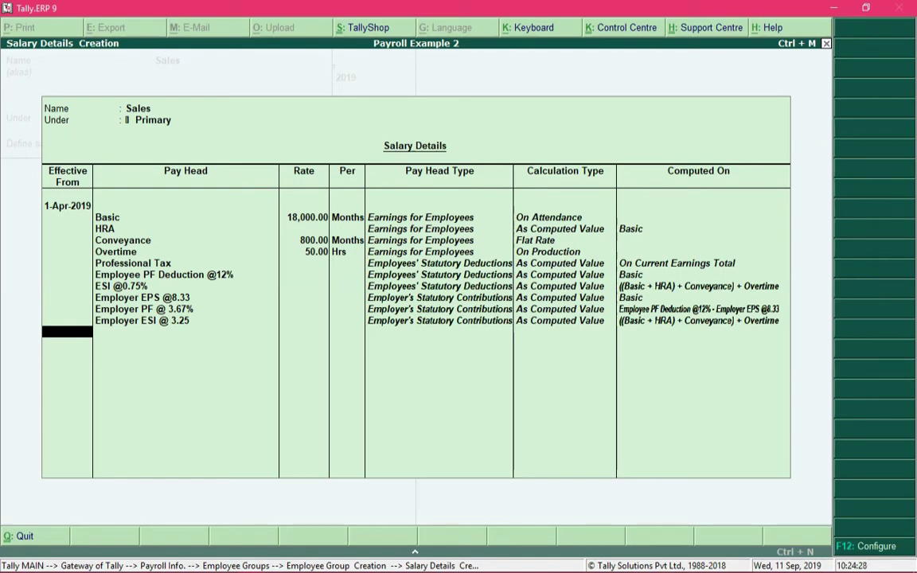
key("Return")
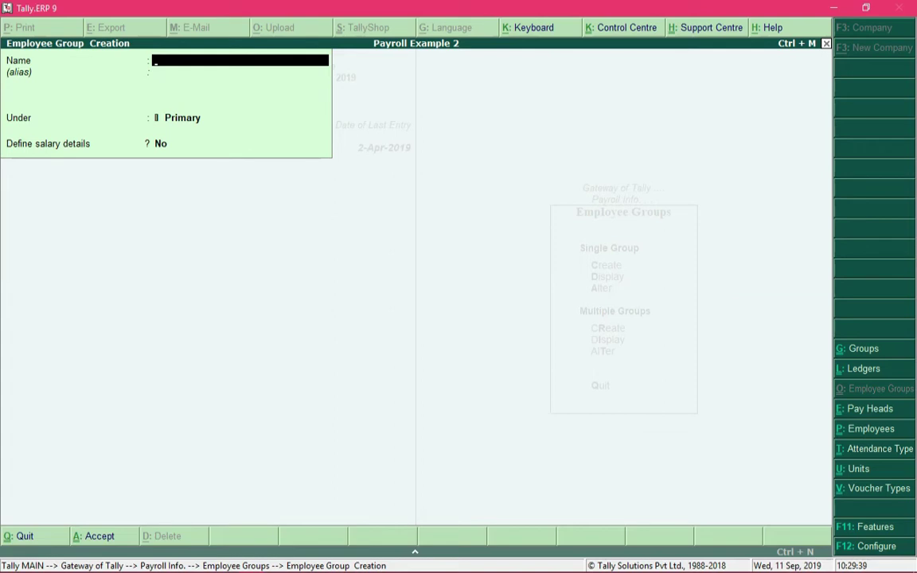
Discard the empty employee group form and open the Employees options in Payroll Info.
key("Escape")
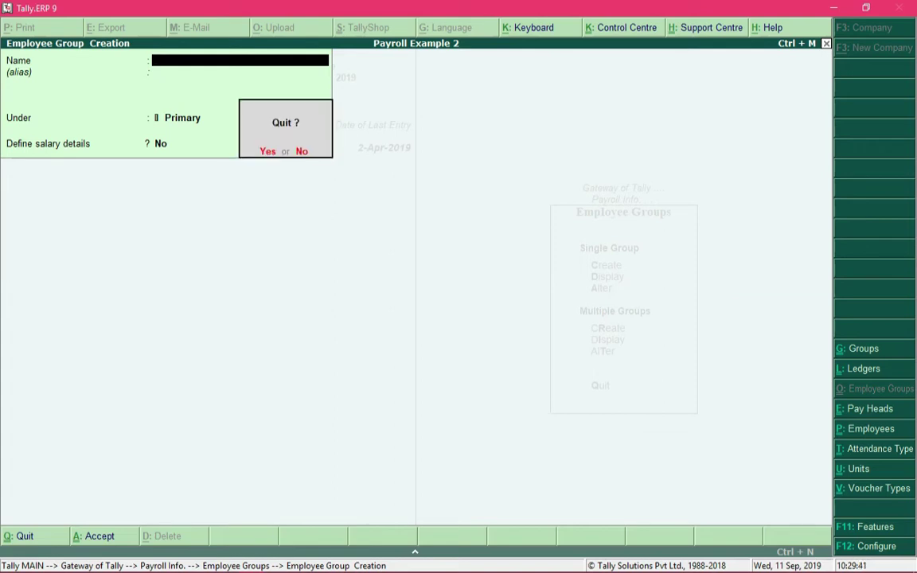
key("y")
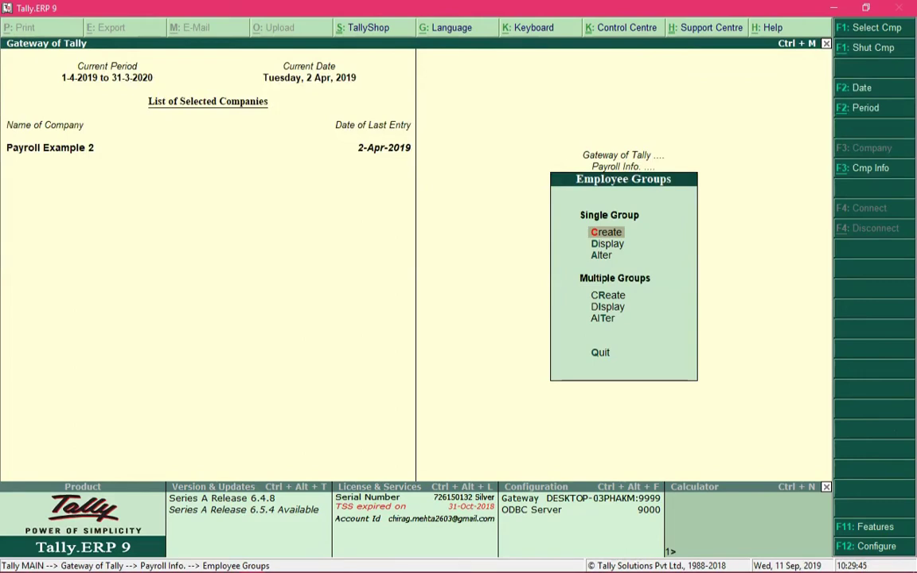
key("Escape")
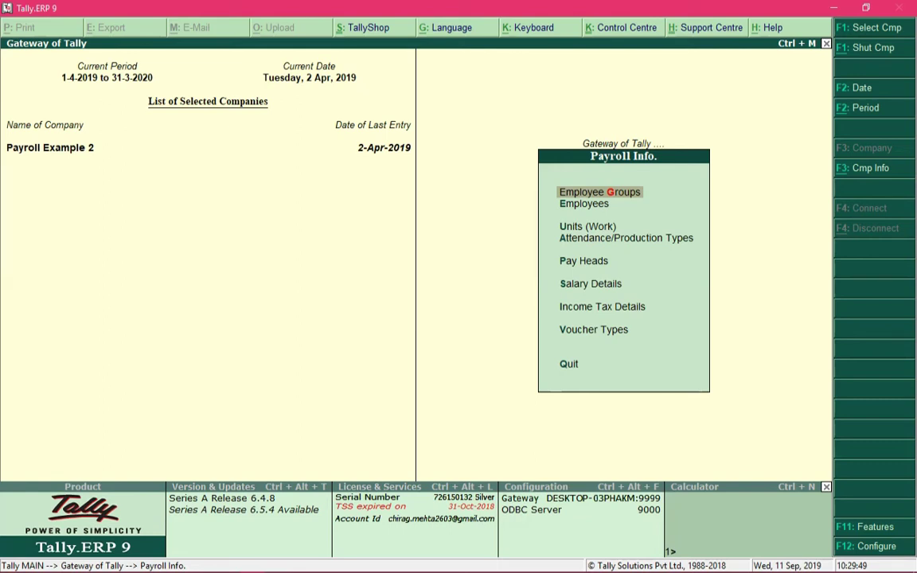
key("Down")
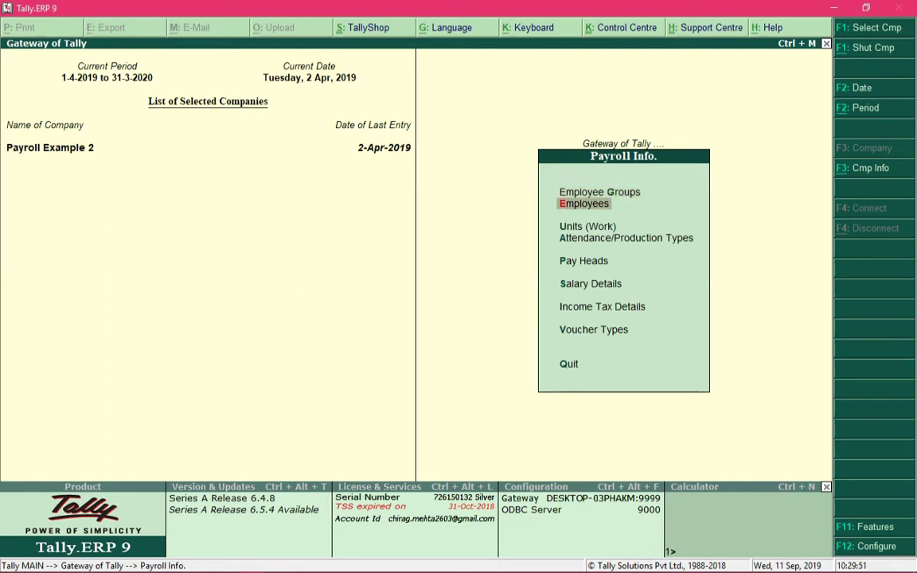
key("Return")
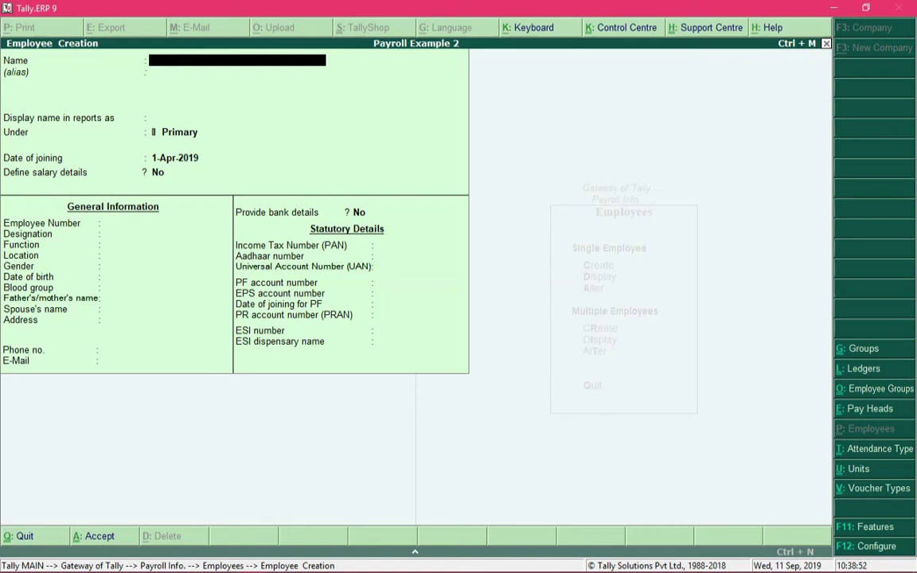
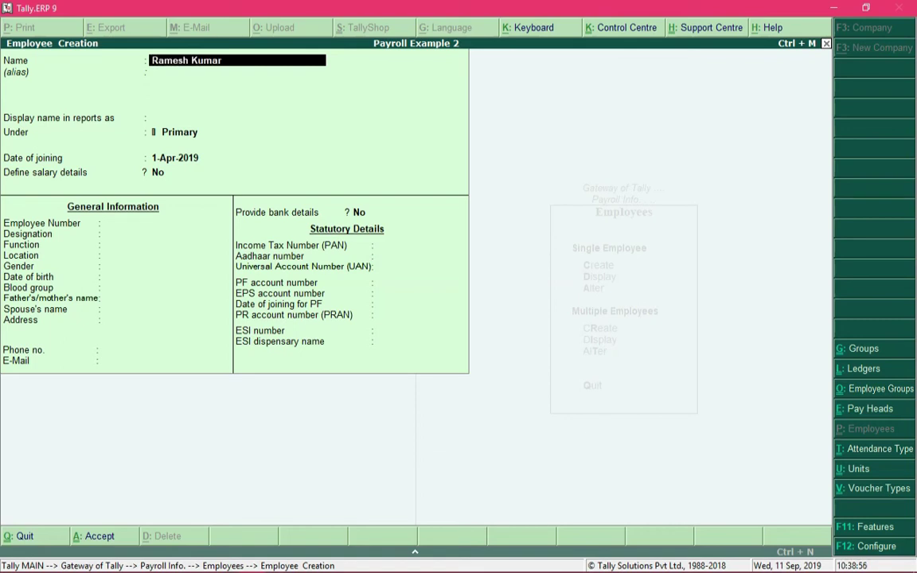
Enter the new employee's name, leaving alias empty and accepting the display name.
key("Return")
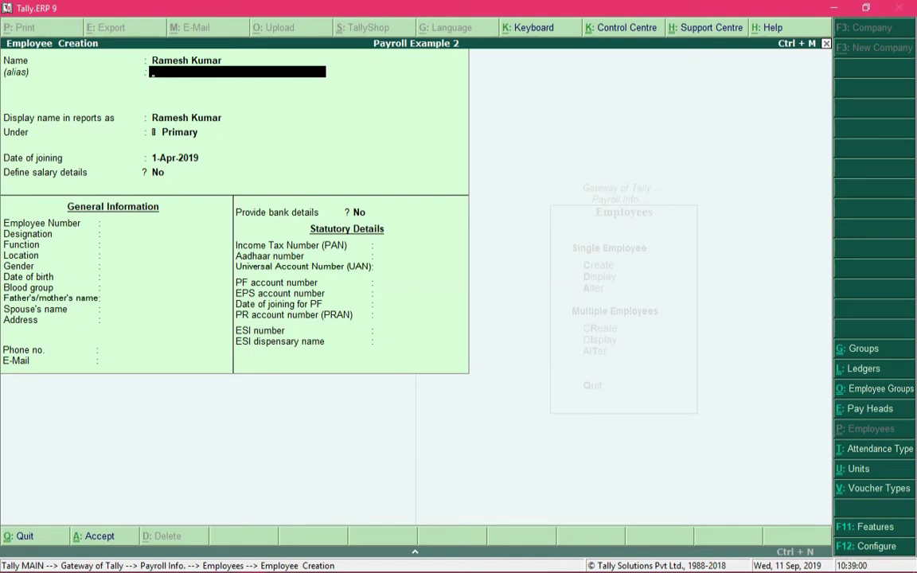
key("Return")
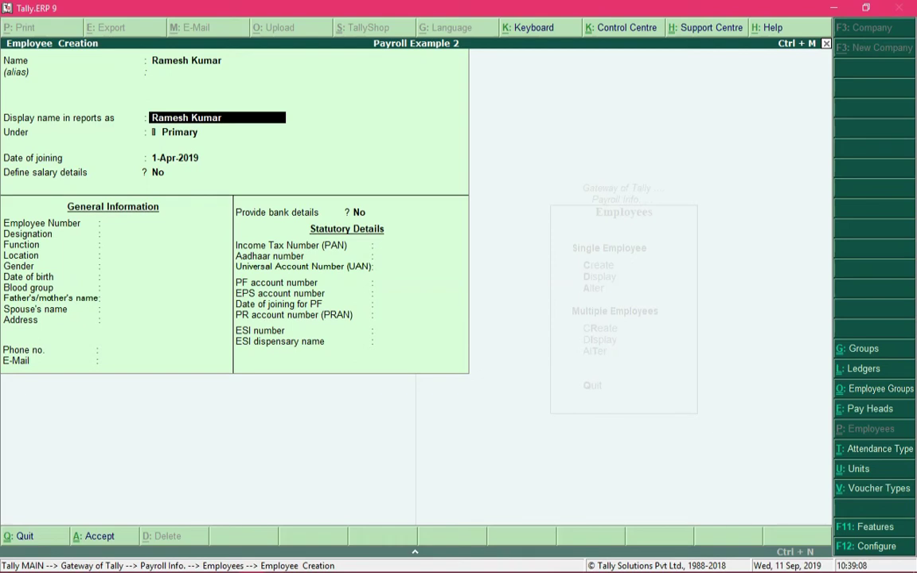
key("Return")
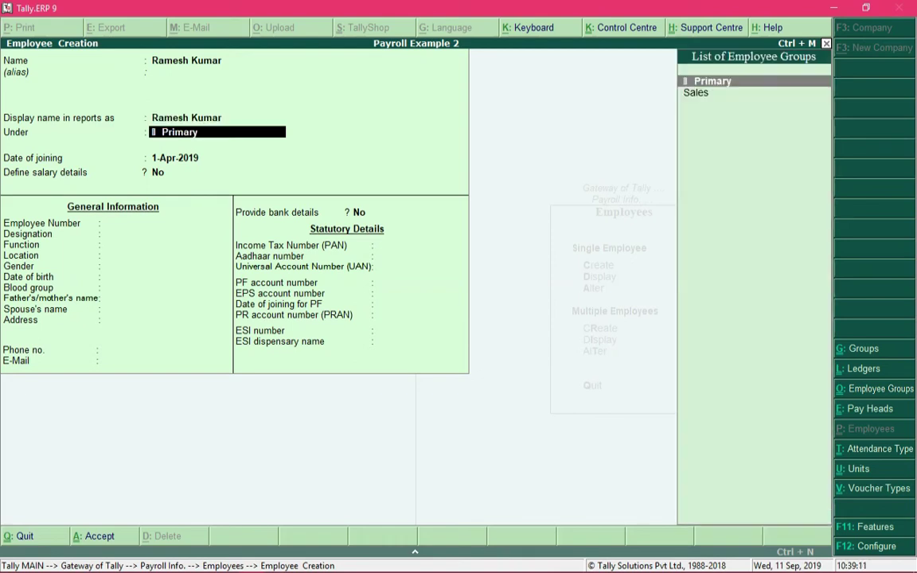
Place the employee under Sales, keep the 1-Apr-2019 joining date, and answer Yes to salary details.
key("Down")
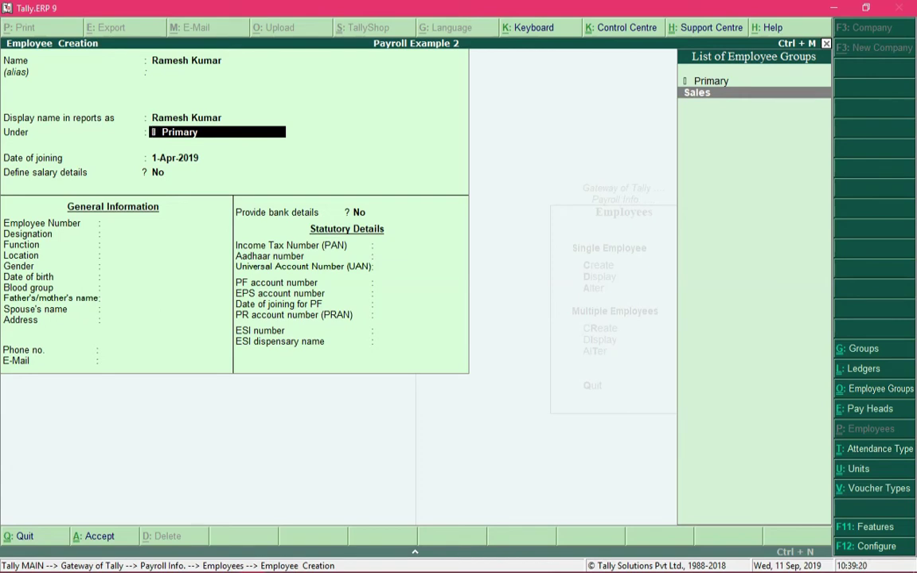
left_click(713, 81)
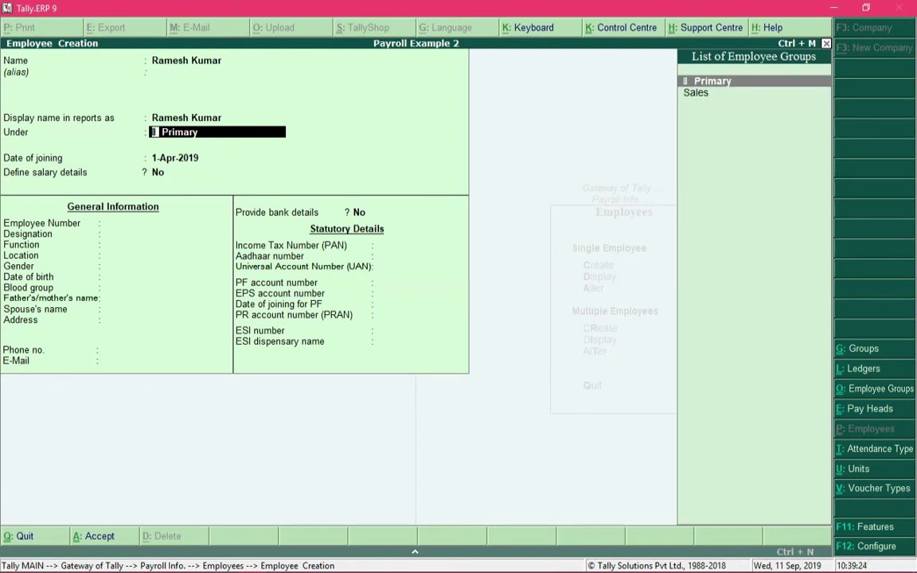
left_click(696, 92)
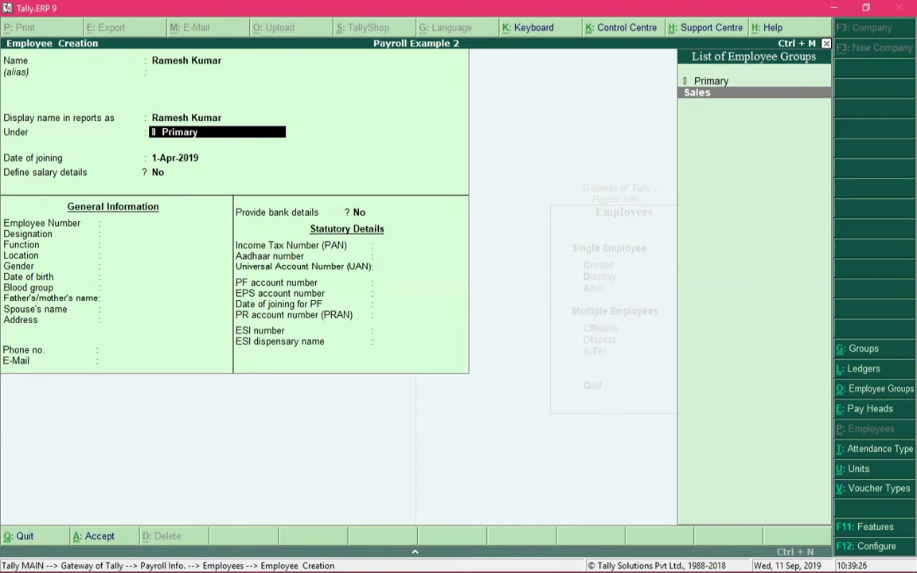
key("Return")
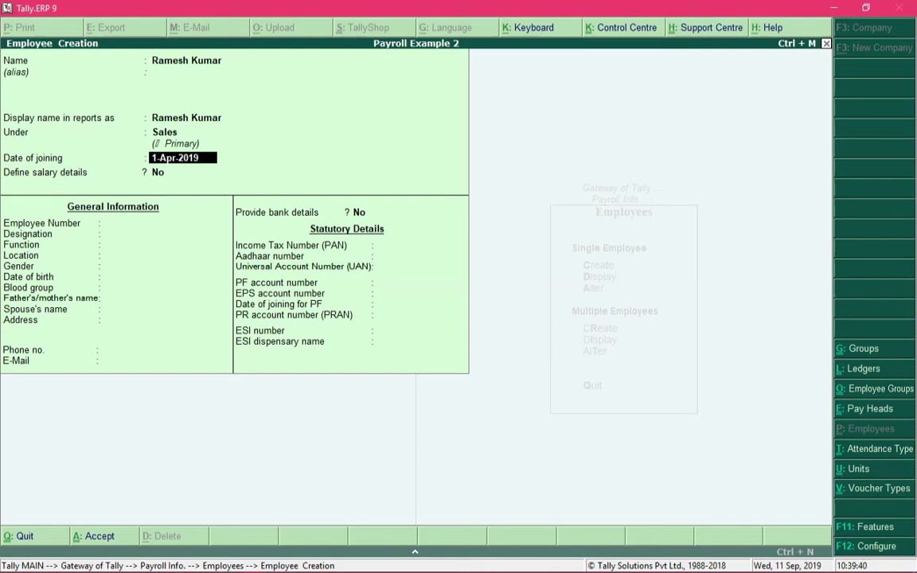
key("Return")
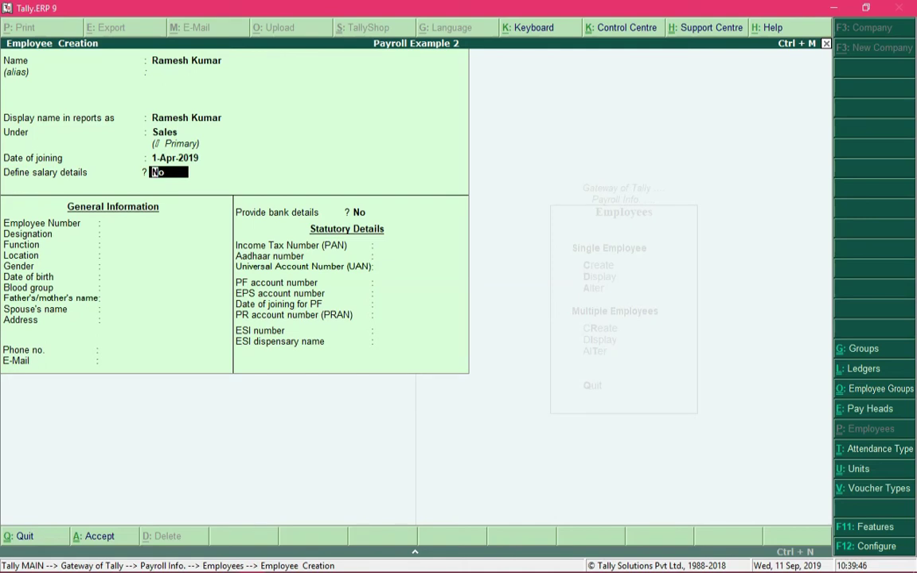
type("y")
Copy the salary pay heads from the Sales employee group and accept the salary details.
key("Return")
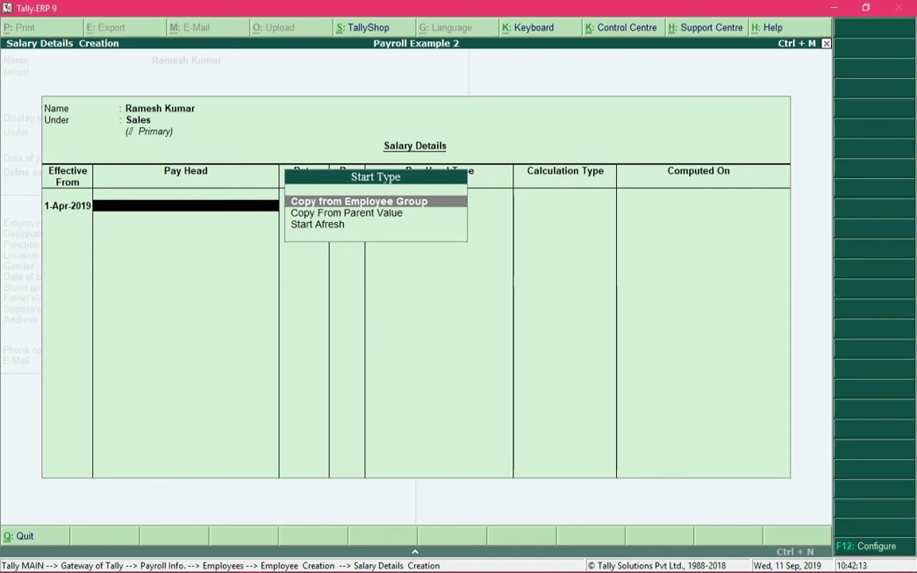
key("Down")
key("Down")
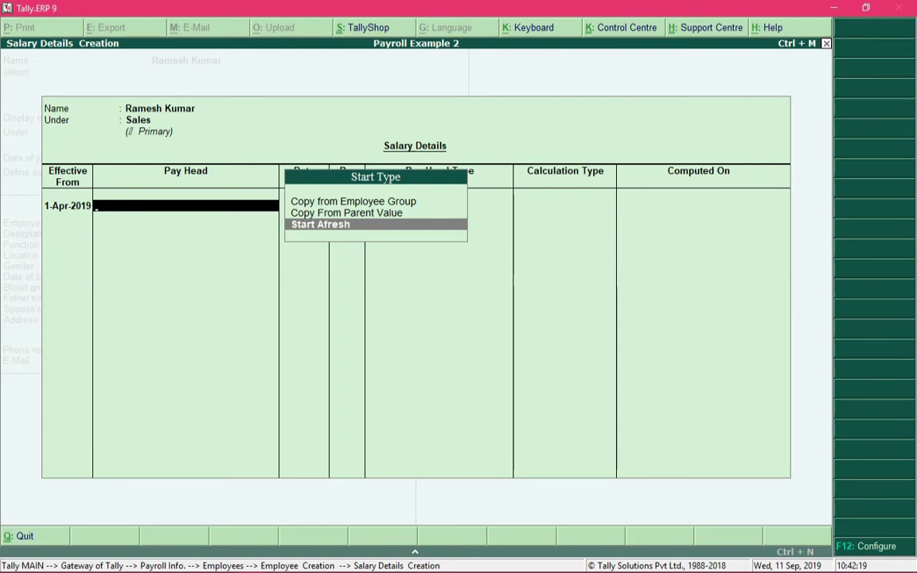
key("Up")
key("Up")
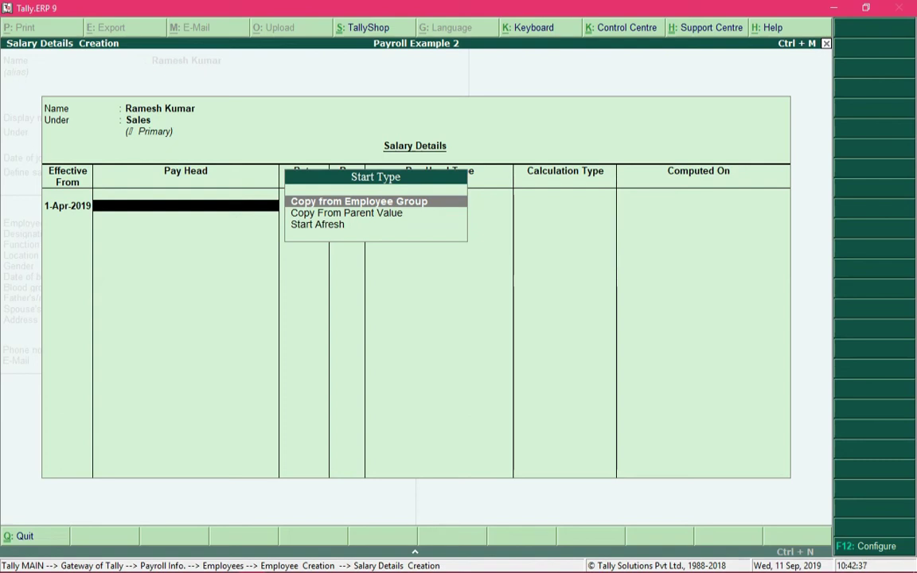
key("Return")
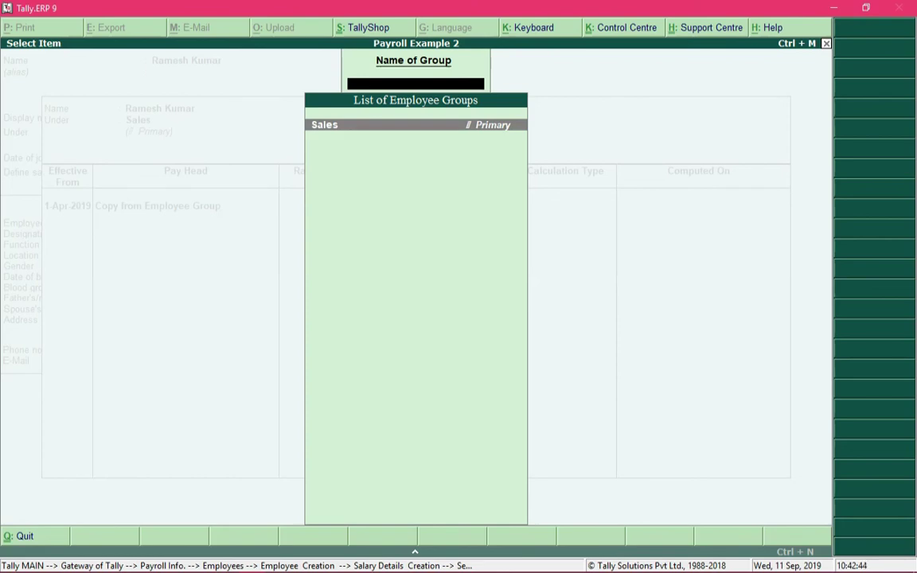
key("Return")
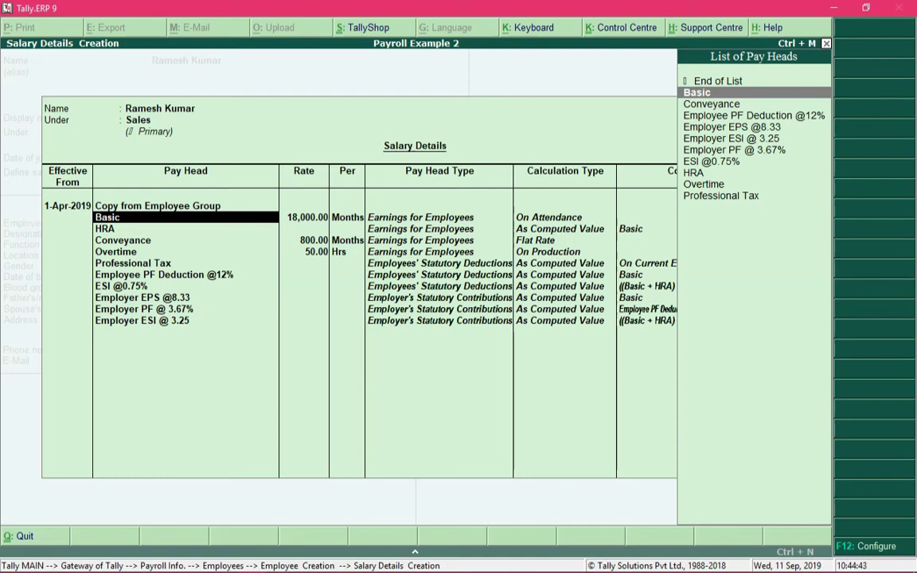
key("ctrl+a")
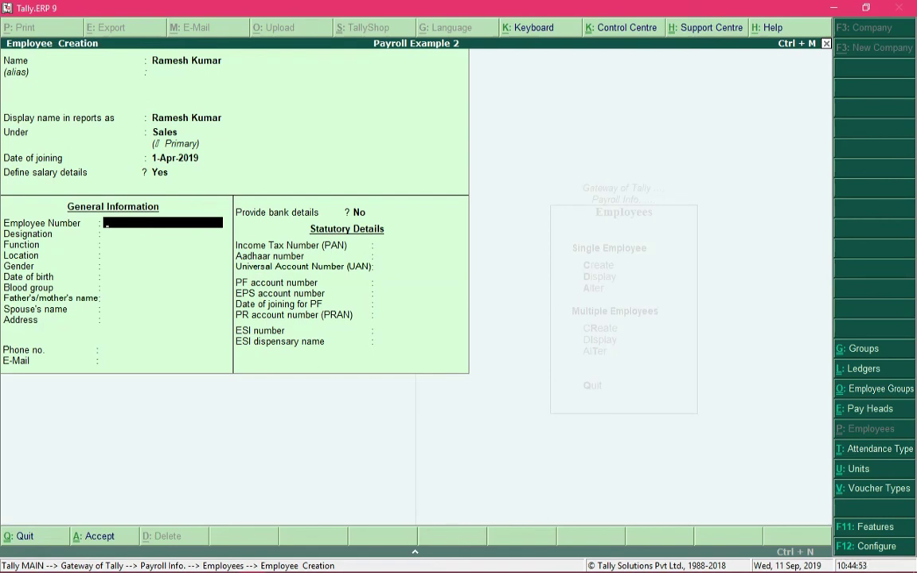
Enter employee number 1234 and designation Intern, then advance through function and location to gender.
type("1234")
key("Return")
type("Intern")
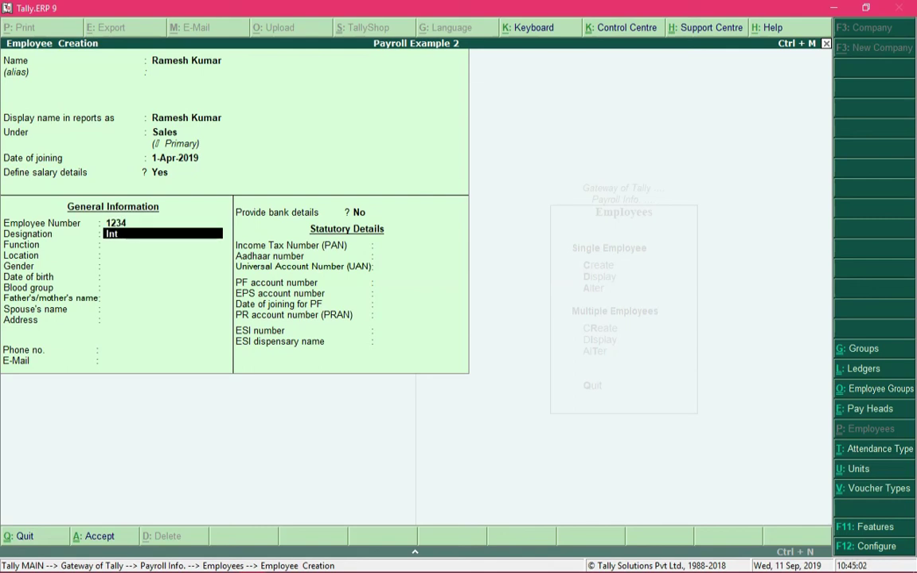
key("Return")
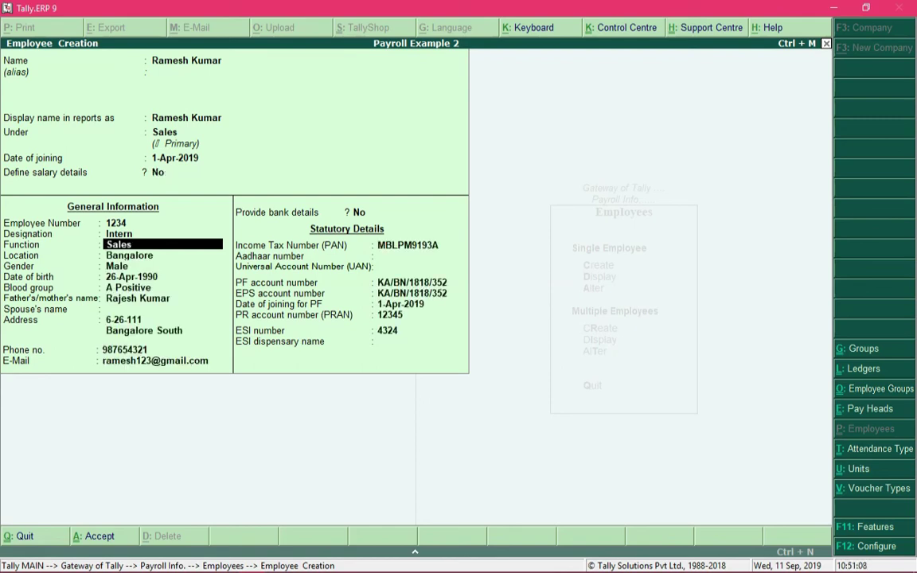
key("Return")
key("Return")
key("Return")
key("Return")
key("Return")
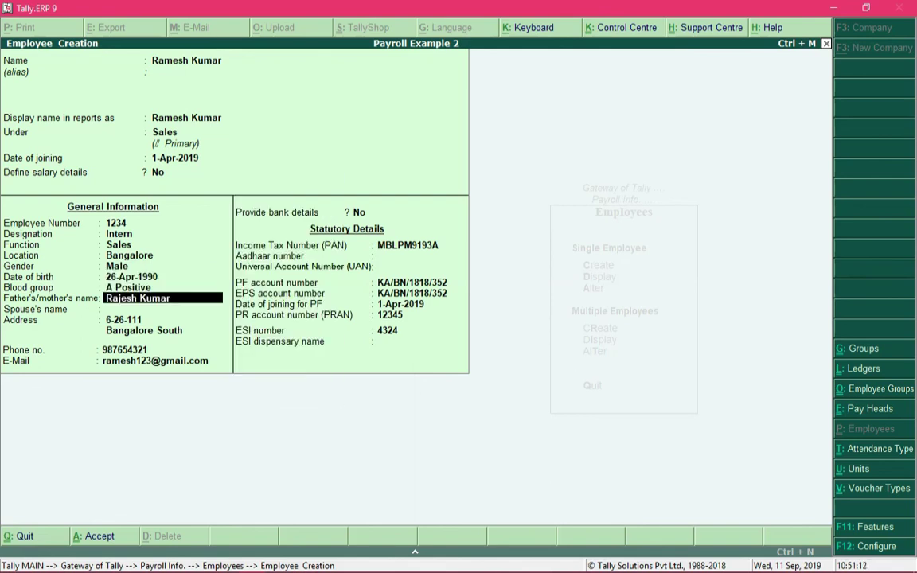
Advance past father's name, address lines, Aadhaar and UAN through the statutory fields to PRAN.
key("Return")
key("Return")
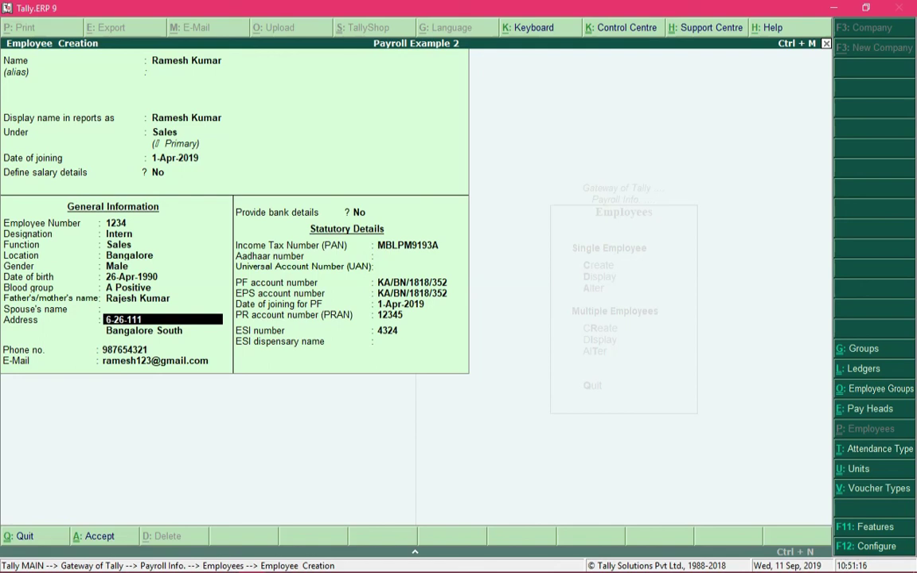
key("Return")
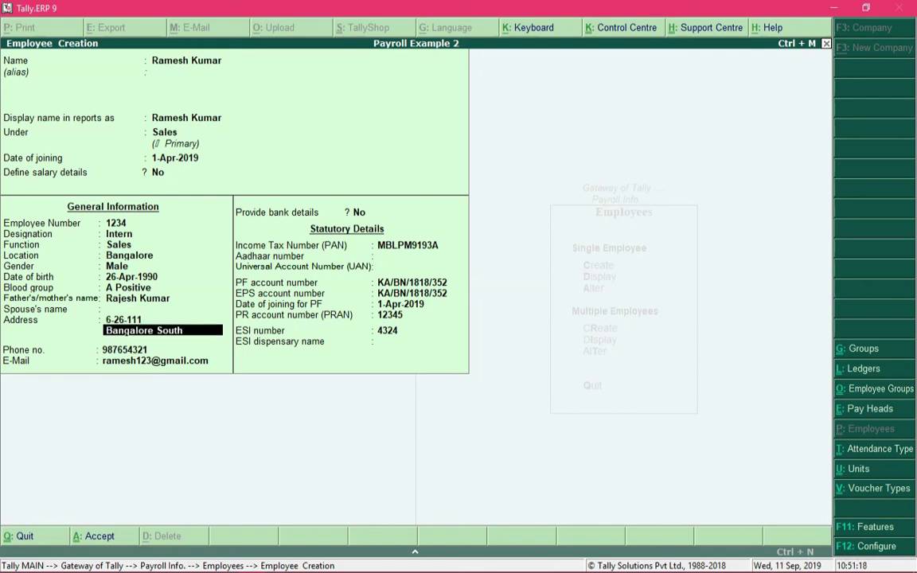
key("Return")
key("Return")
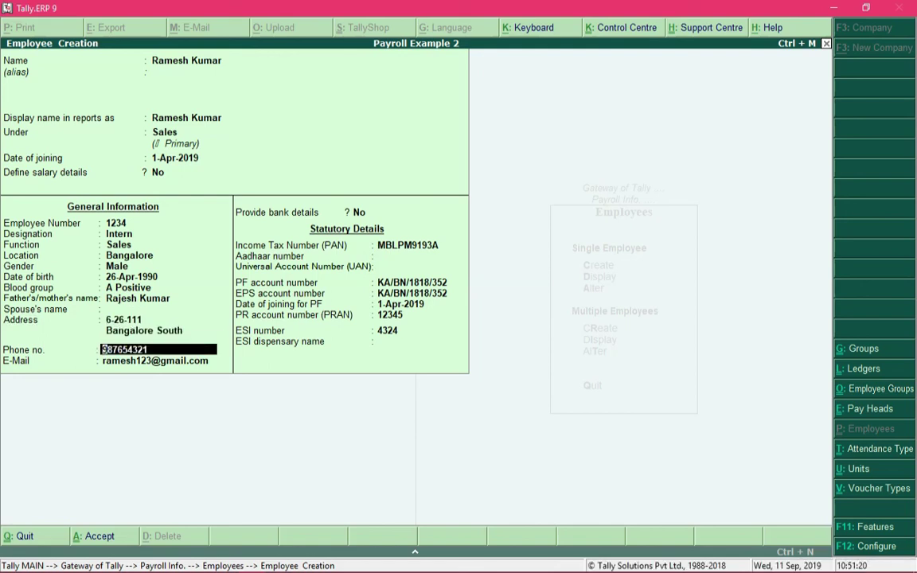
key("Return")
key("Return")
key("Return")
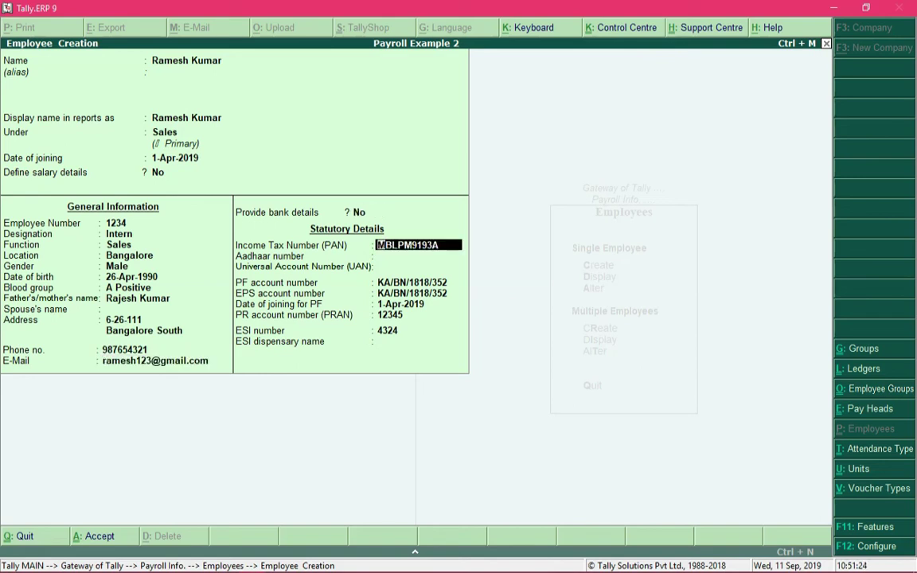
key("Return")
key("Return")
key("Return")
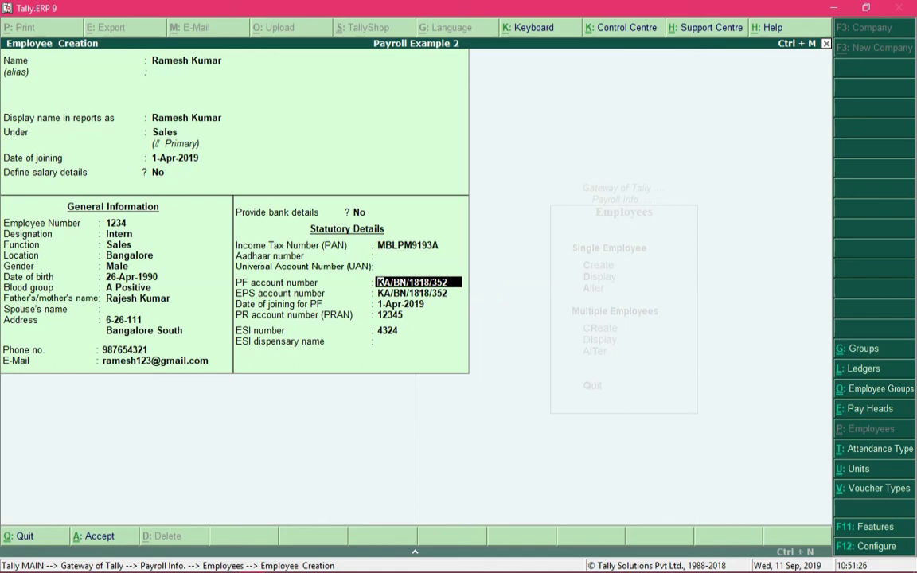
key("Return")
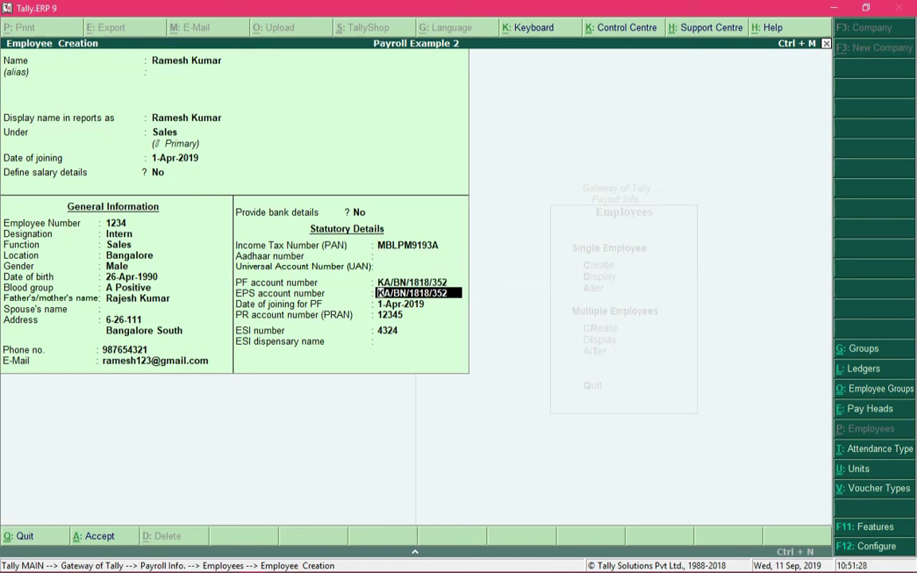
key("Return")
key("Return")
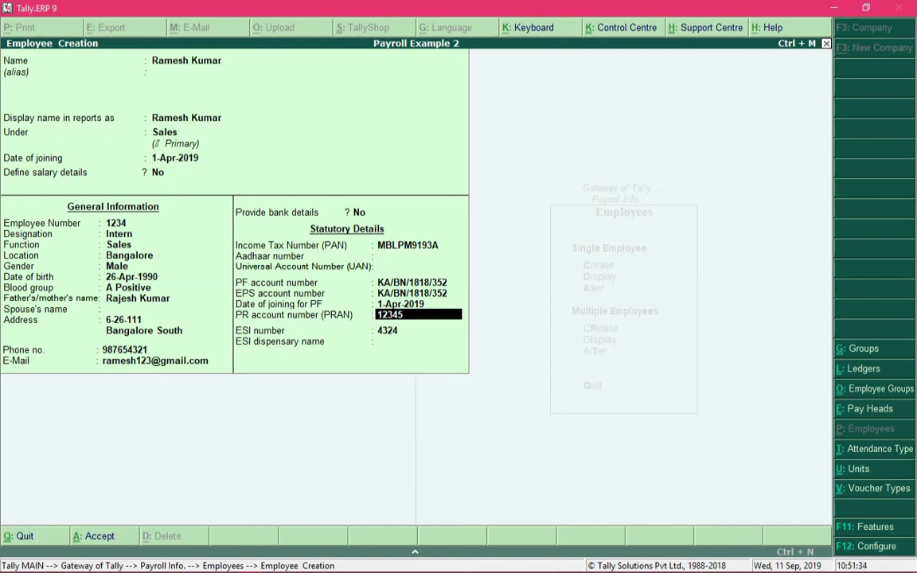
key("F12")
Set 'Provide passport and visa details' to Yes in the F12 employee configuration.
key("Return")
key("Return")
key("Return")
key("Return")
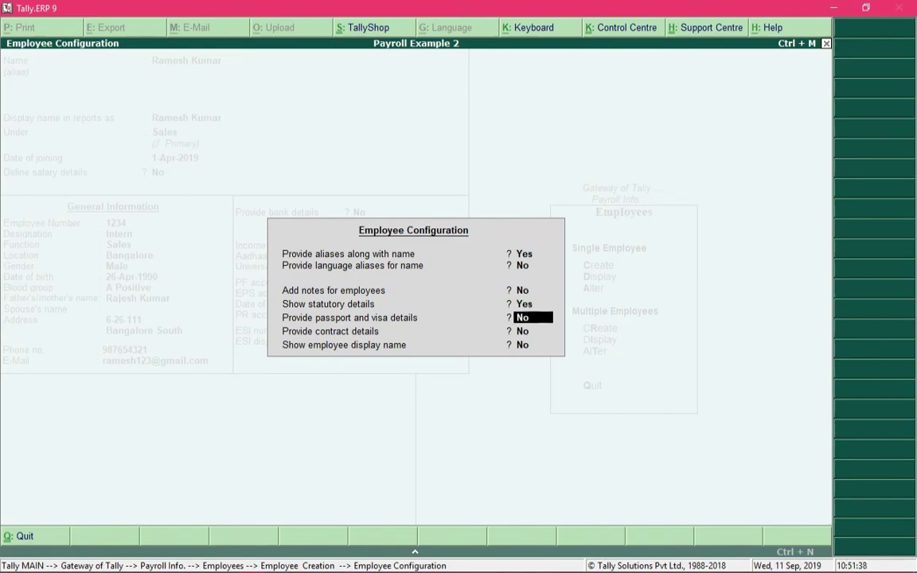
type("y")
key("Return")
key("Return")
key("Return")
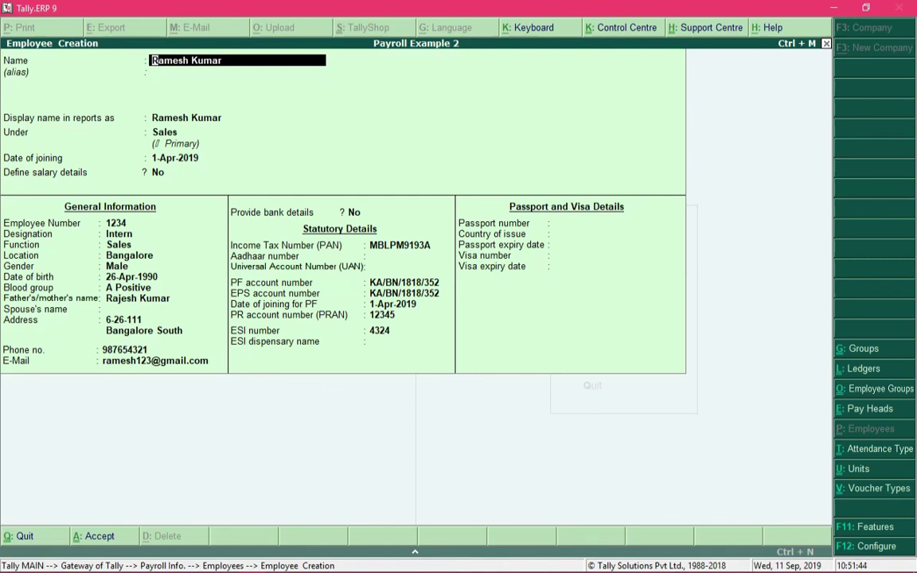
Leave the passport and visa fields blank and finish the employee form for saving.
left_click(612, 223)
key("Return")
key("Return")
key("Return")
key("Return")
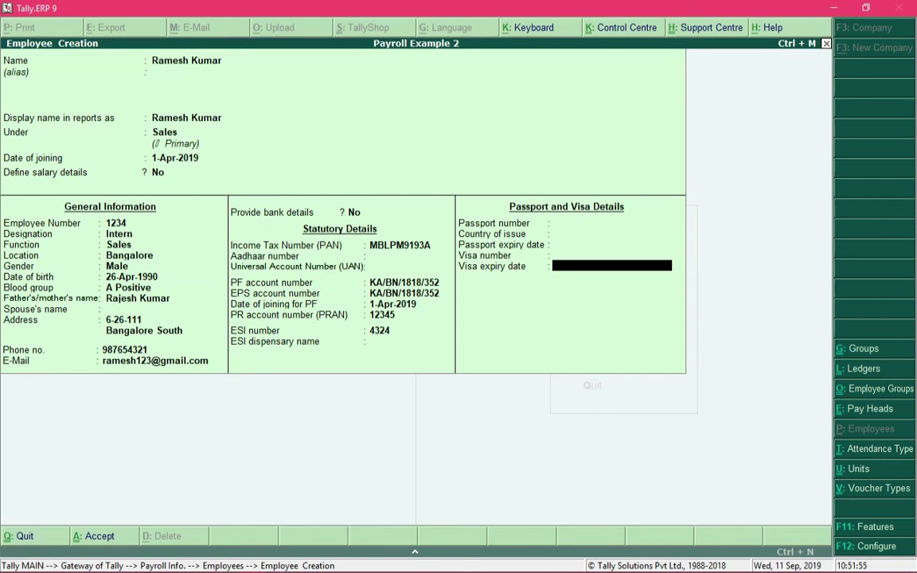
key("Return")
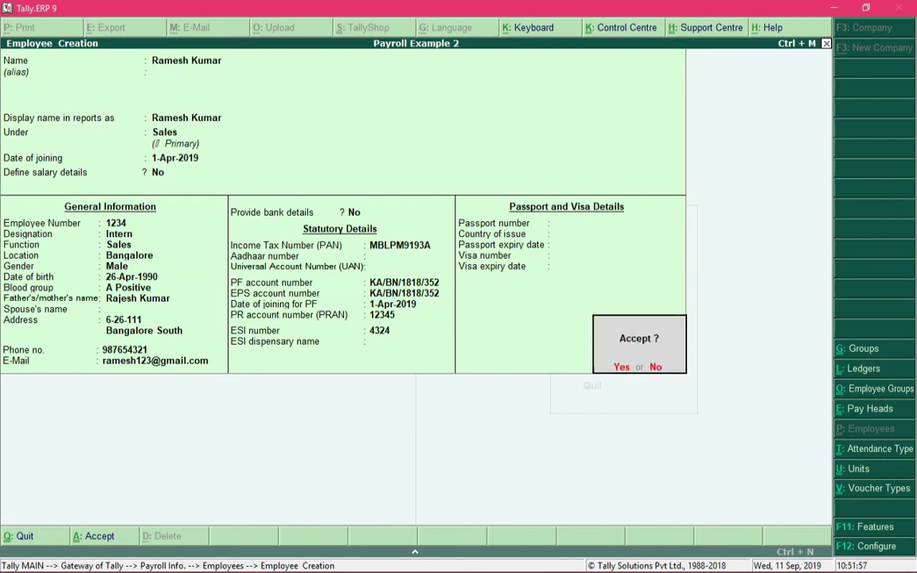